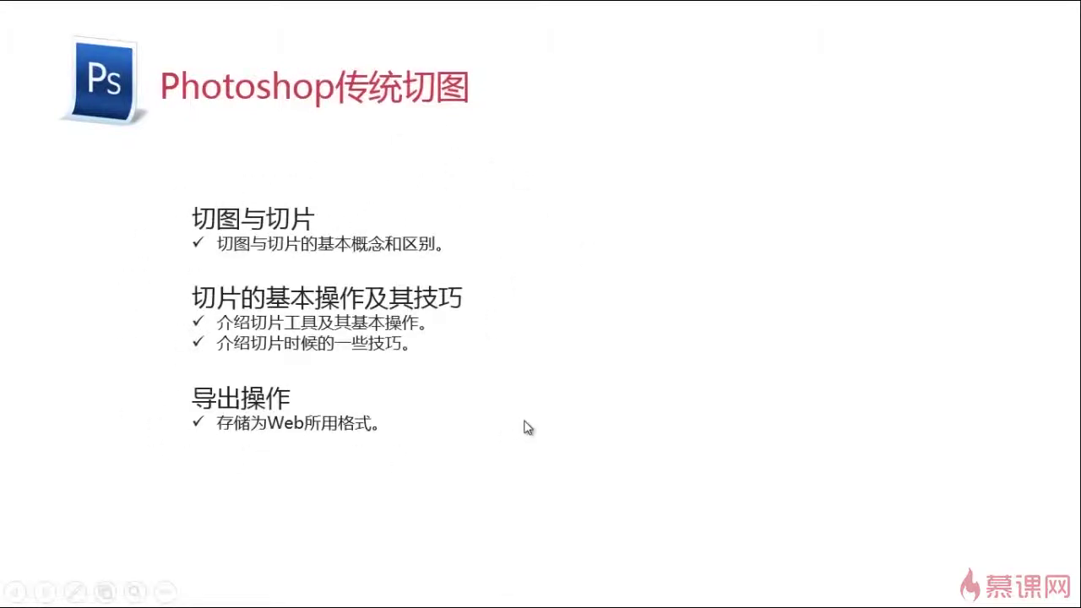
Advance the slideshow from the 传统切图 overview to the Photoshop精准切图 slide.
left_click(580, 401)
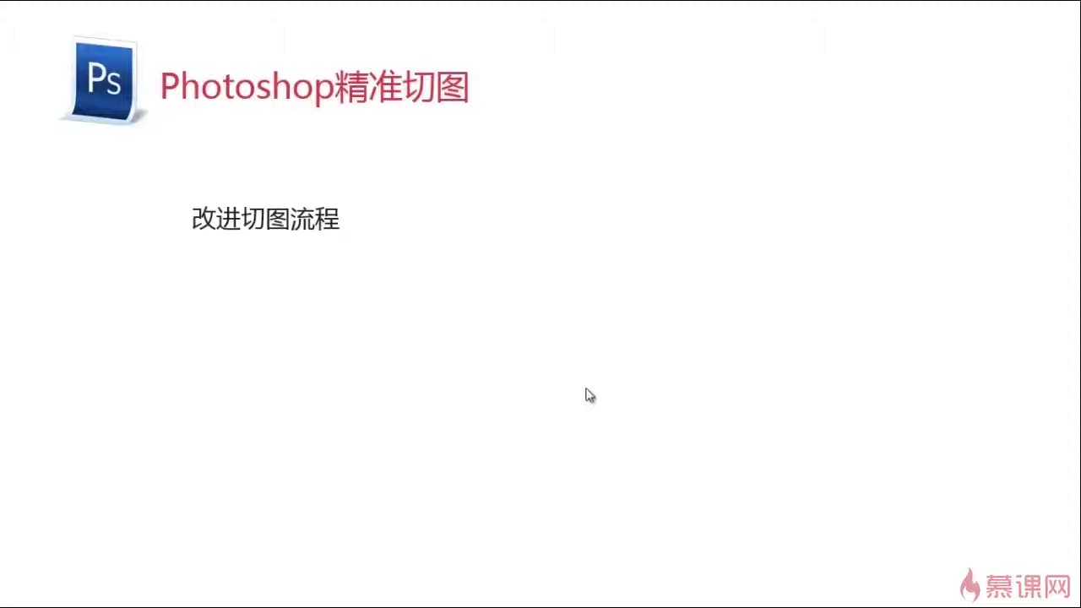
Reveal all three 改进切图流程 bullets, ending with 计算机自动计算，尺寸更精确。.
left_click(608, 382)
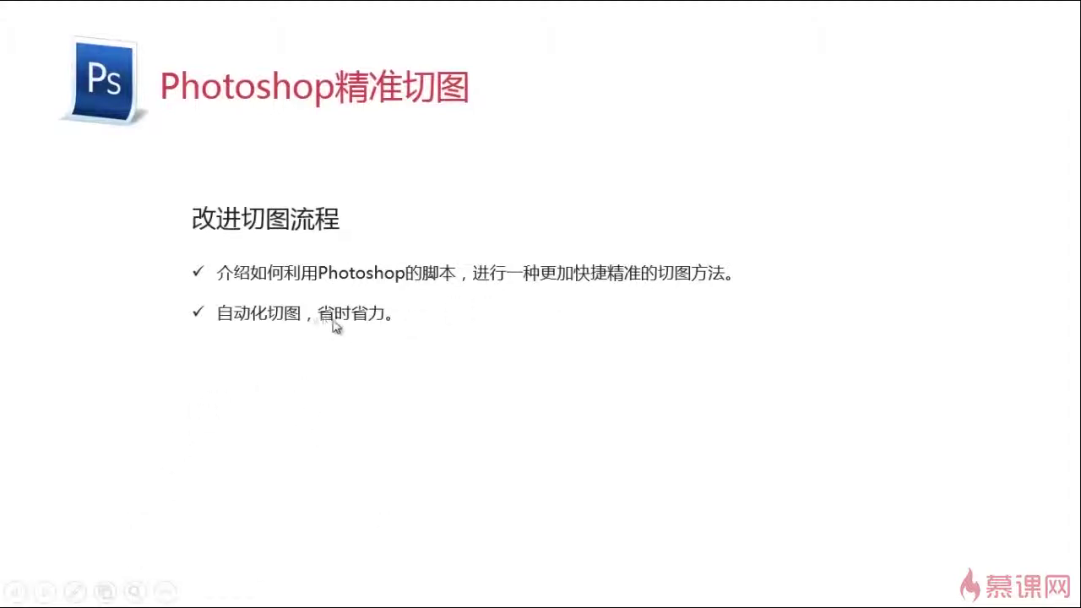
left_click(437, 343)
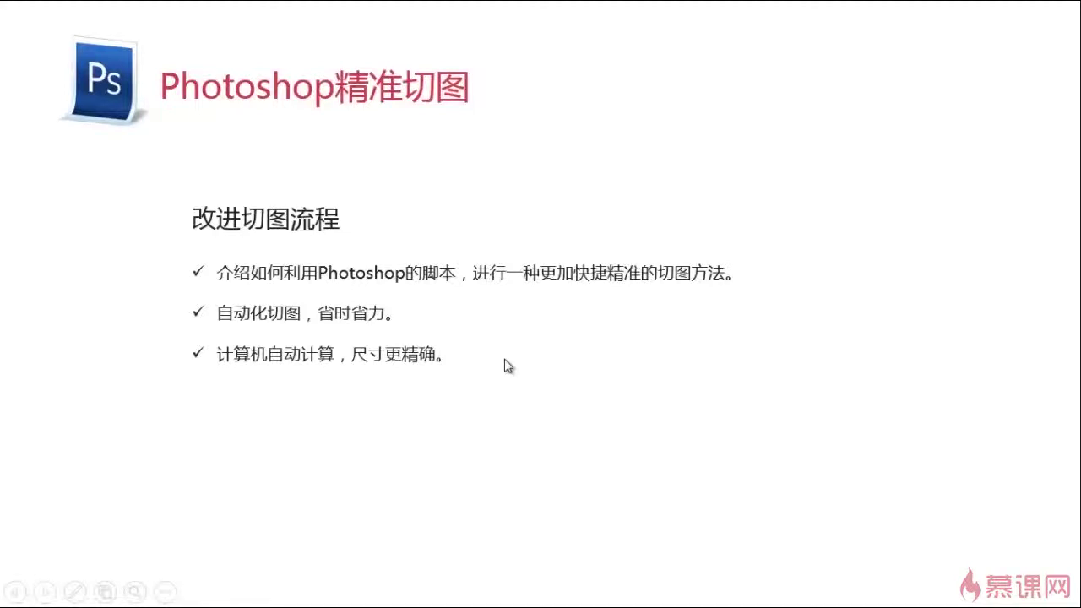
Switch to Photoshop and open the login-page design lesson5.psd.
key("alt+Tab")
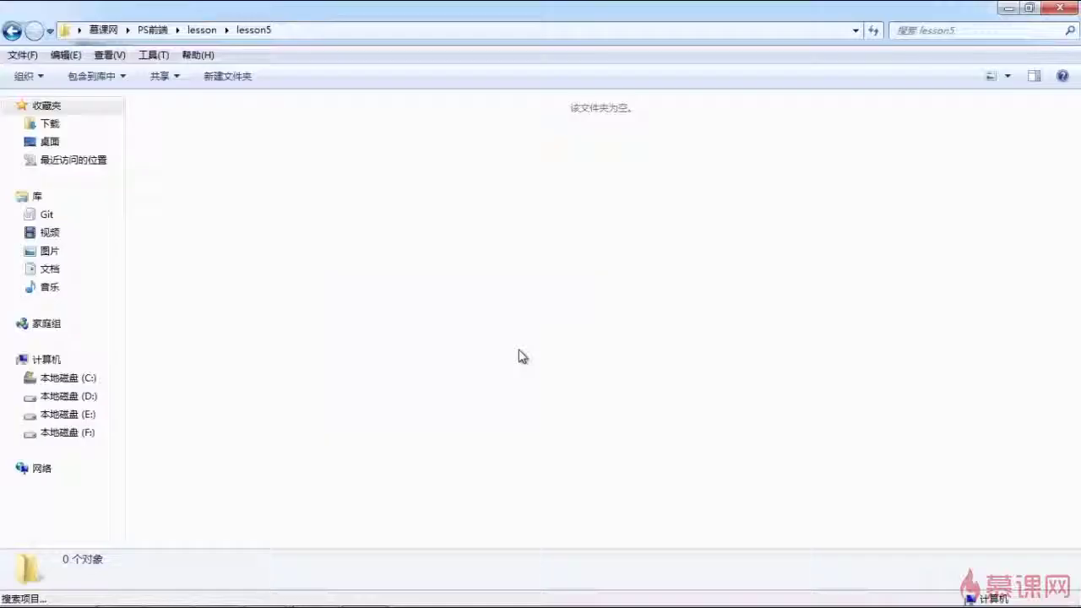
key("alt+Tab")
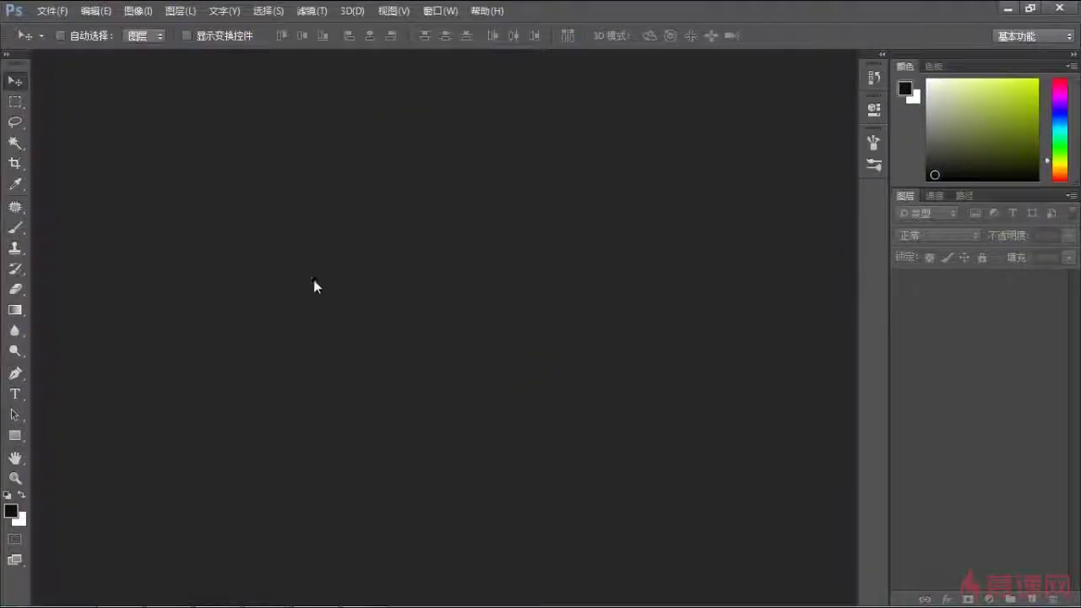
double_click(277, 208)
left_click_drag(528, 116, 527, 246)
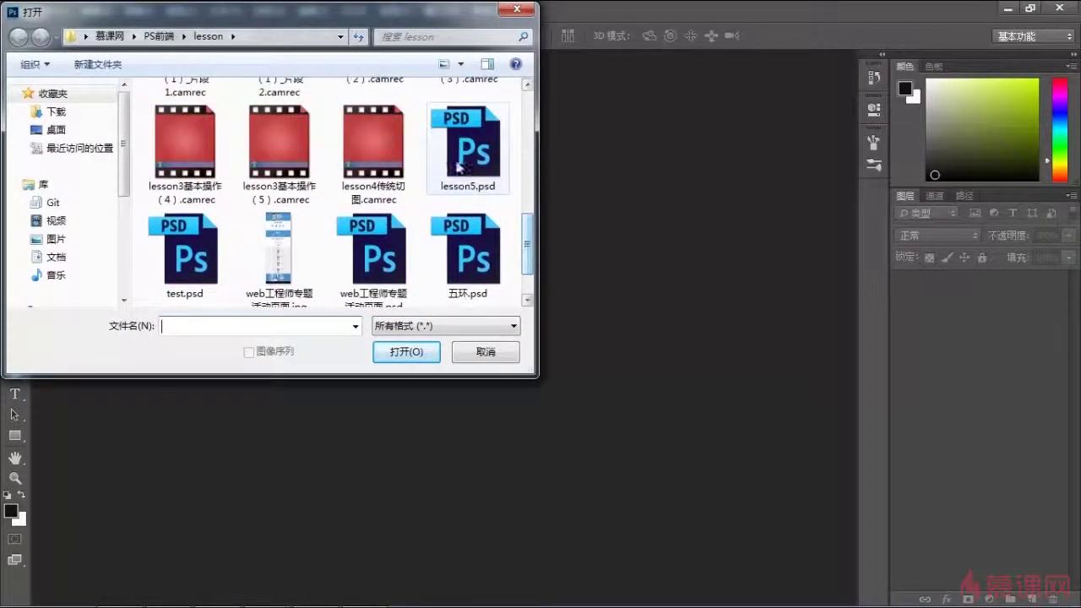
double_click(466, 152)
left_click(51, 11)
mouse_move(85, 446)
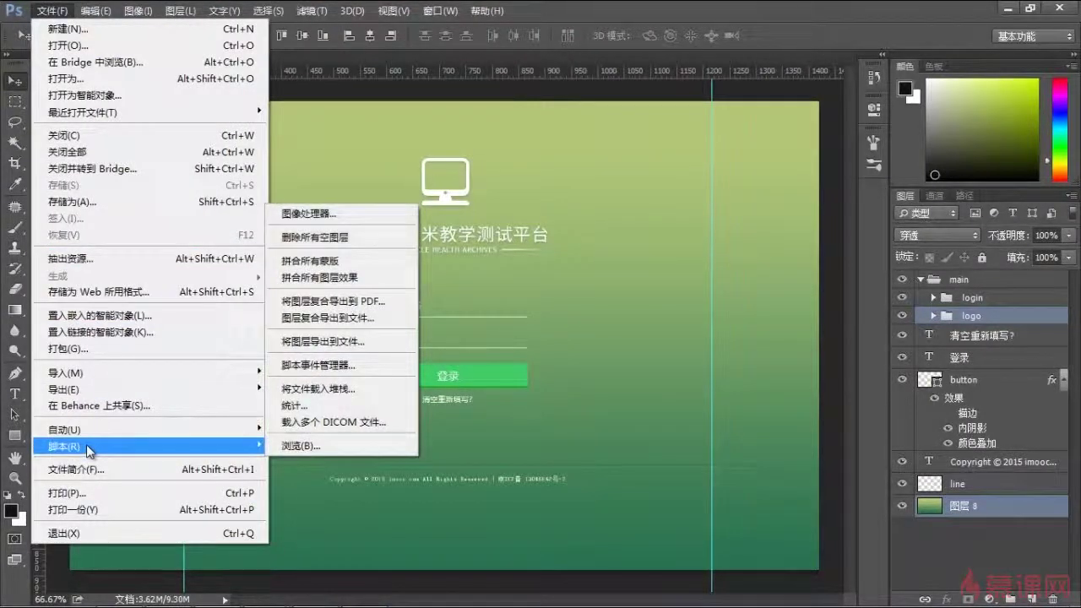
Start Export Layers to Files with PNG-24 as the export format.
left_click(380, 342)
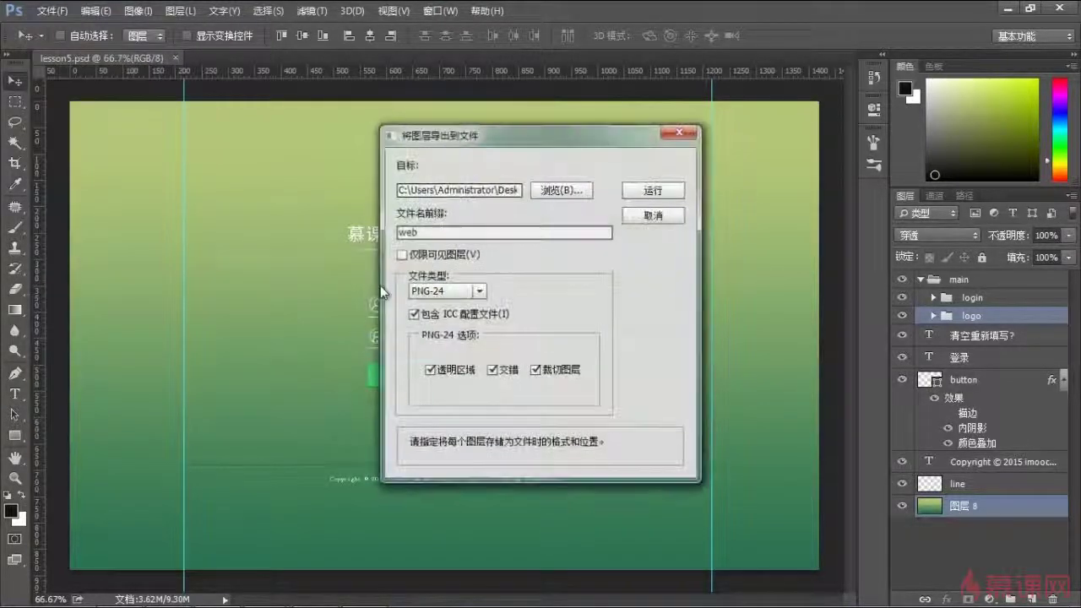
left_click(474, 291)
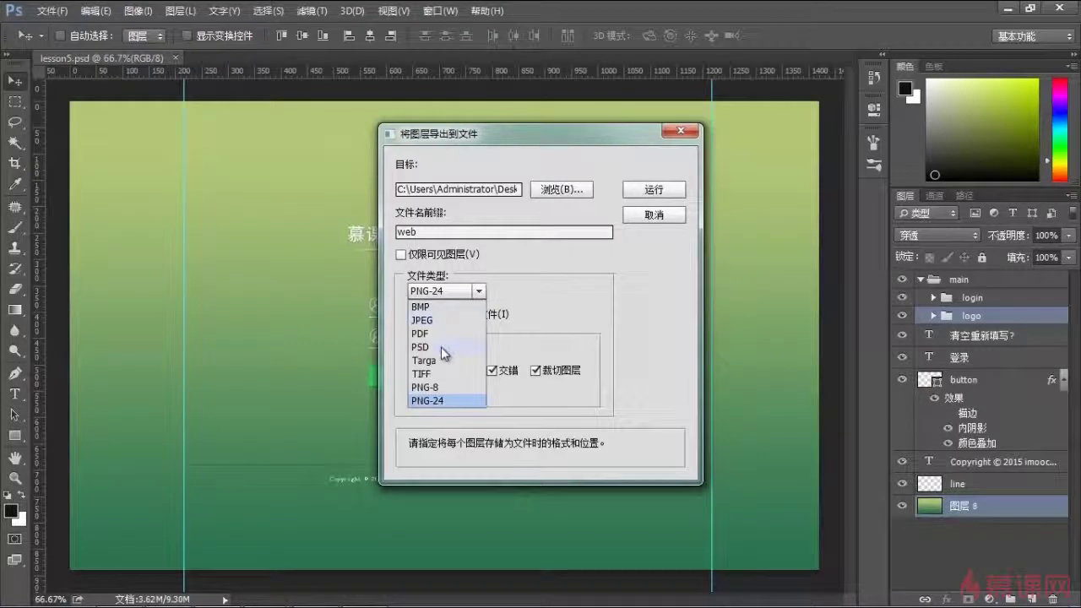
left_click(441, 346)
left_click(478, 292)
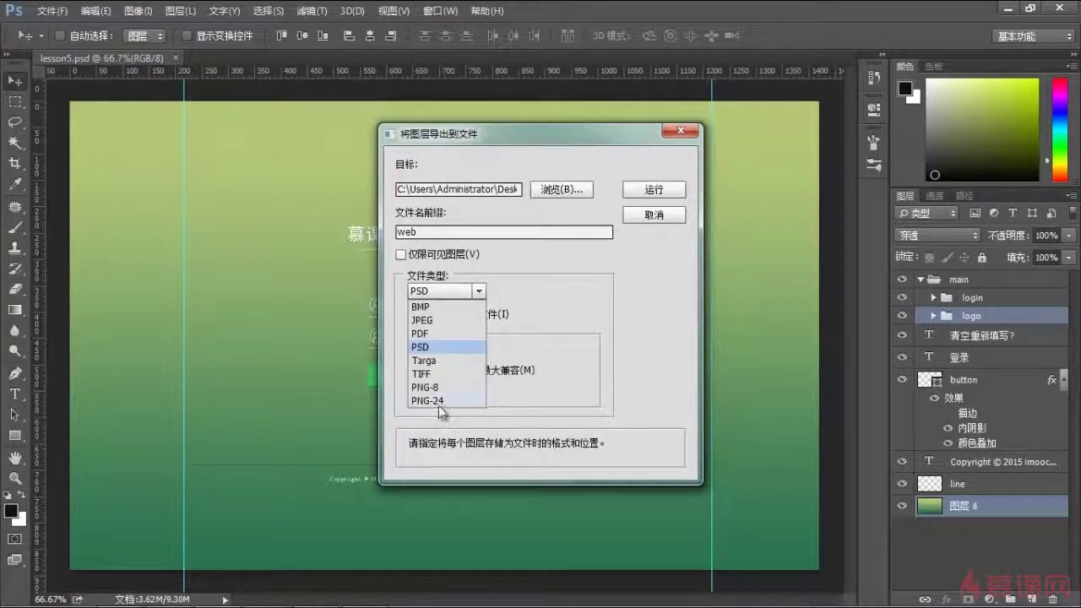
left_click(439, 401)
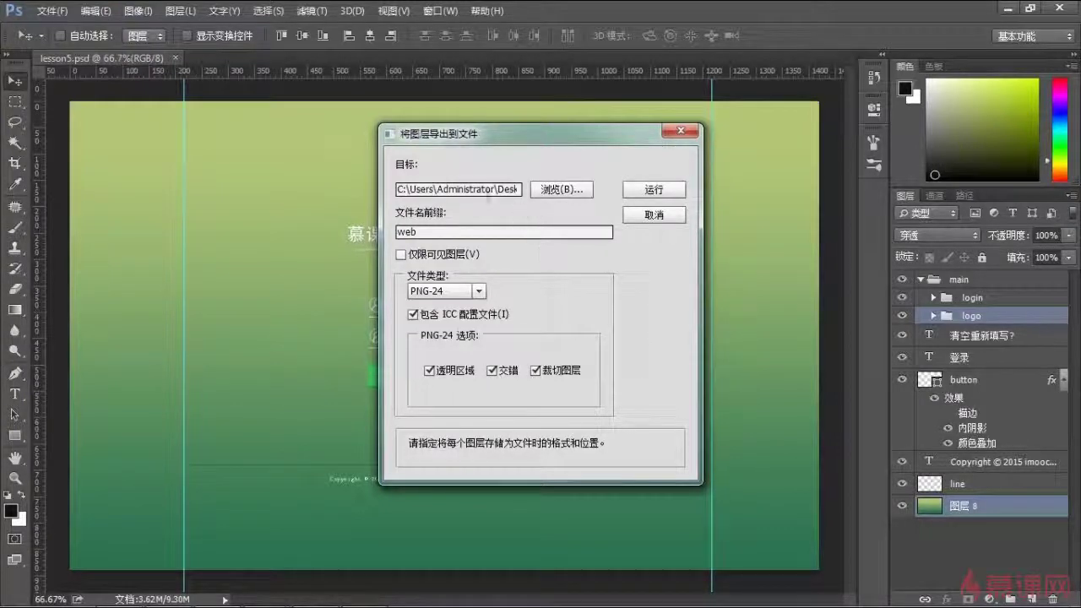
Export into the lesson5 folder with the file name prefix 'lesson5'.
left_click(552, 188)
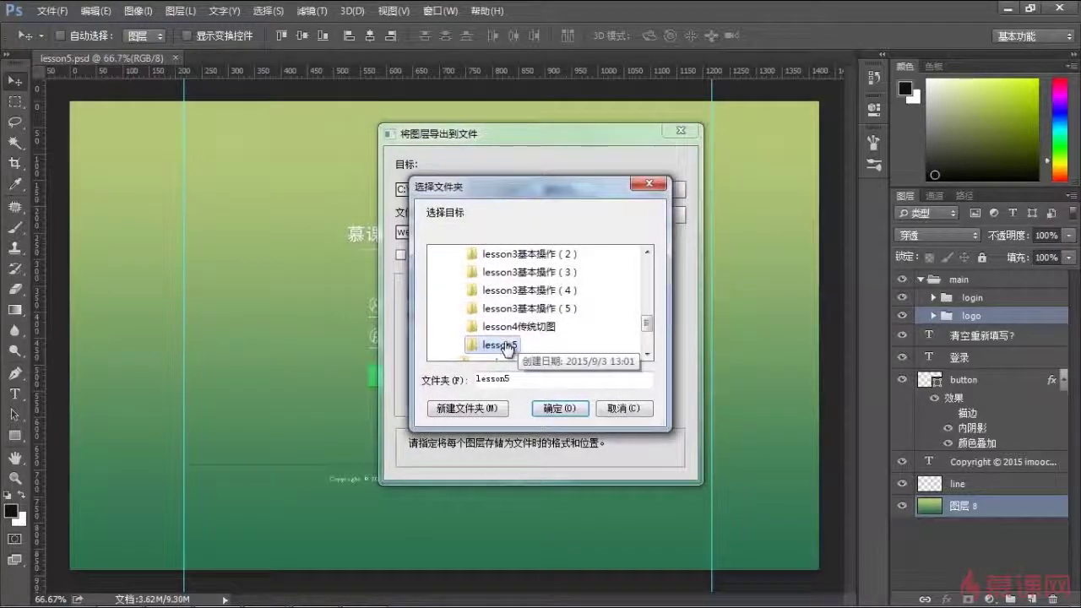
left_click(560, 408)
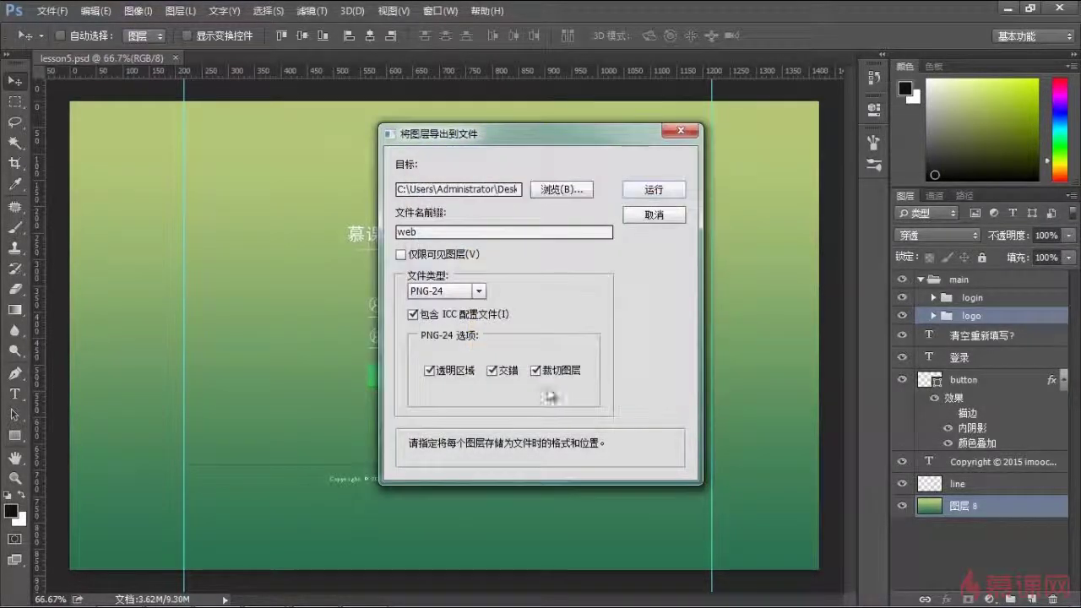
double_click(424, 229)
type("lesson")
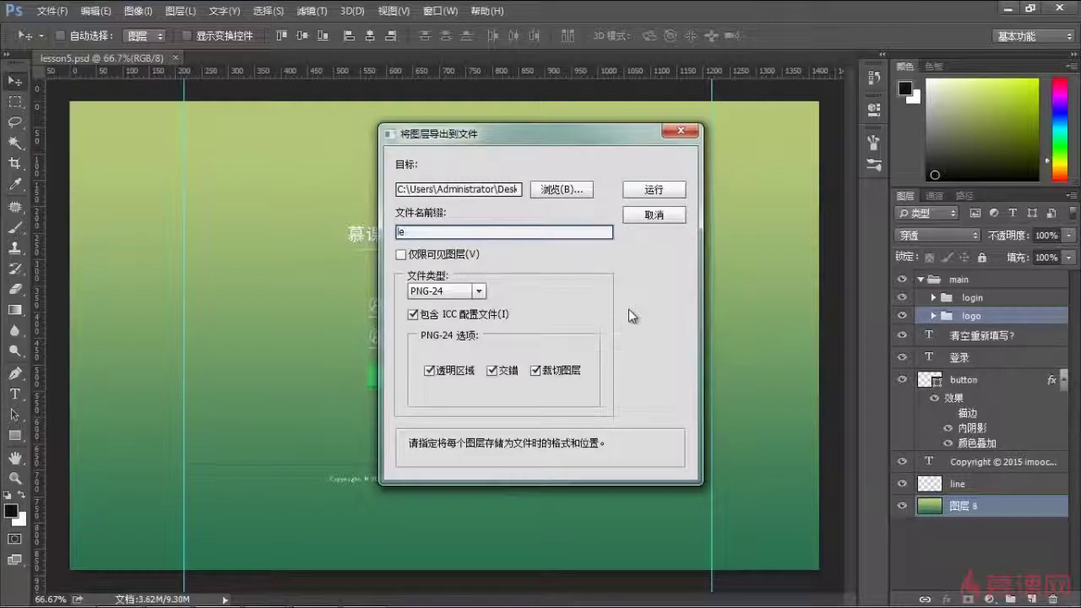
type("5")
Run the layer export to PNG files and dismiss the success alert.
left_click(662, 194)
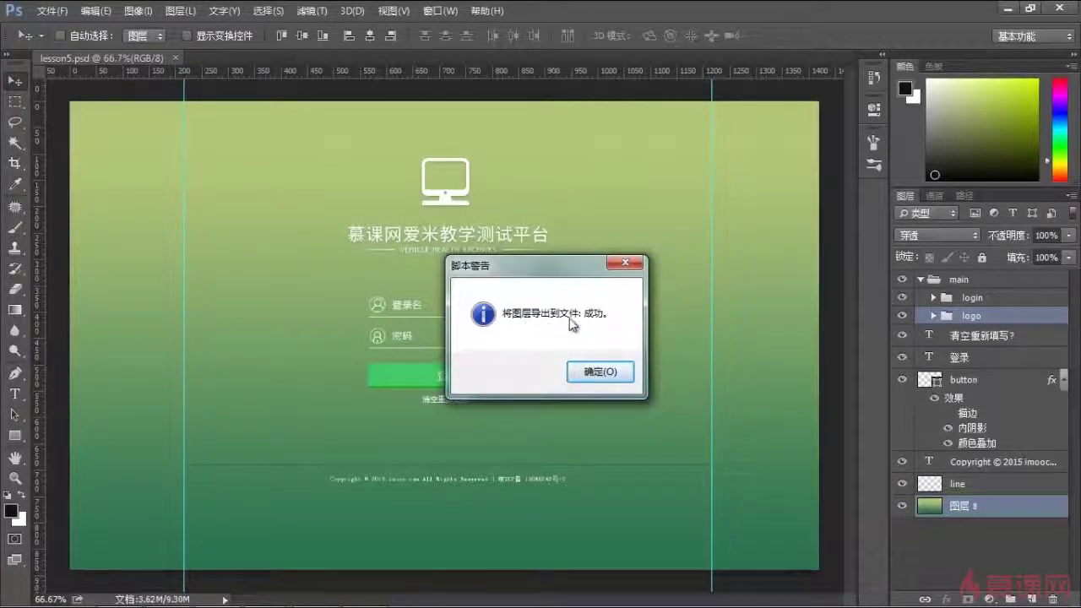
left_click(594, 372)
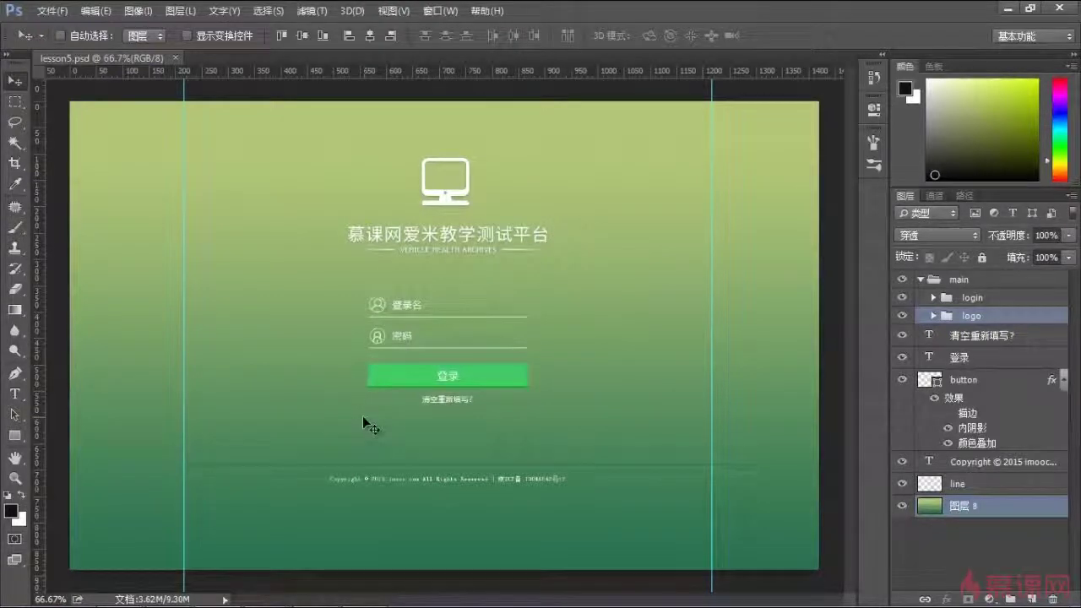
Look over the exported PNG files in the lesson5 folder in Explorer.
key("alt+Tab")
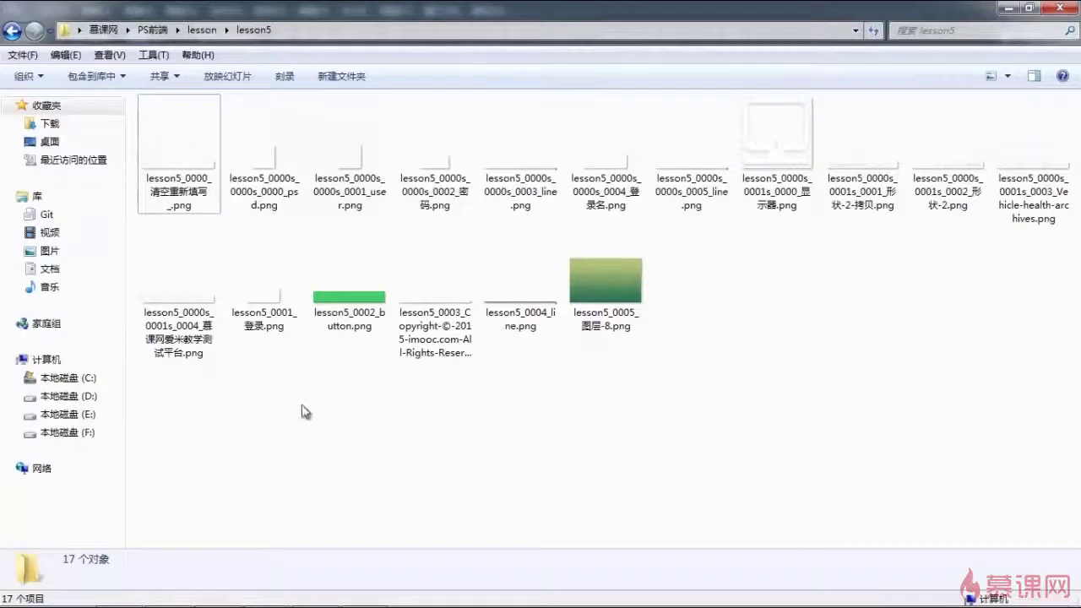
left_click(182, 162)
left_click(380, 473)
mouse_move(173, 458)
left_mouse_down()
mouse_move(797, 166)
mouse_move(1037, 139)
left_mouse_up()
left_click(763, 408)
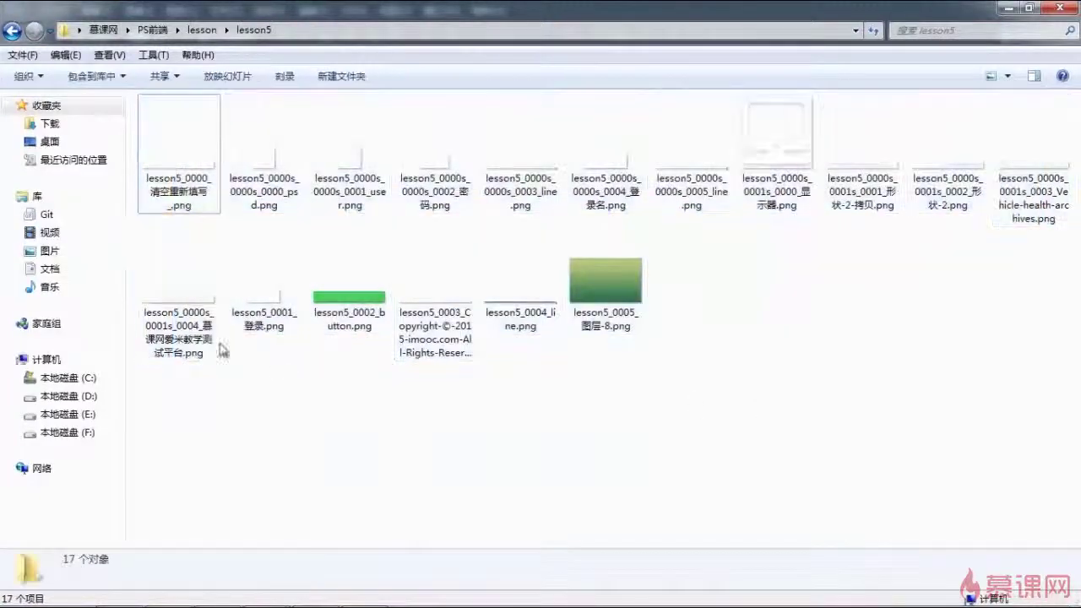
Preview several exported PNGs, including the monitor icon, then return to Photoshop.
double_click(188, 159)
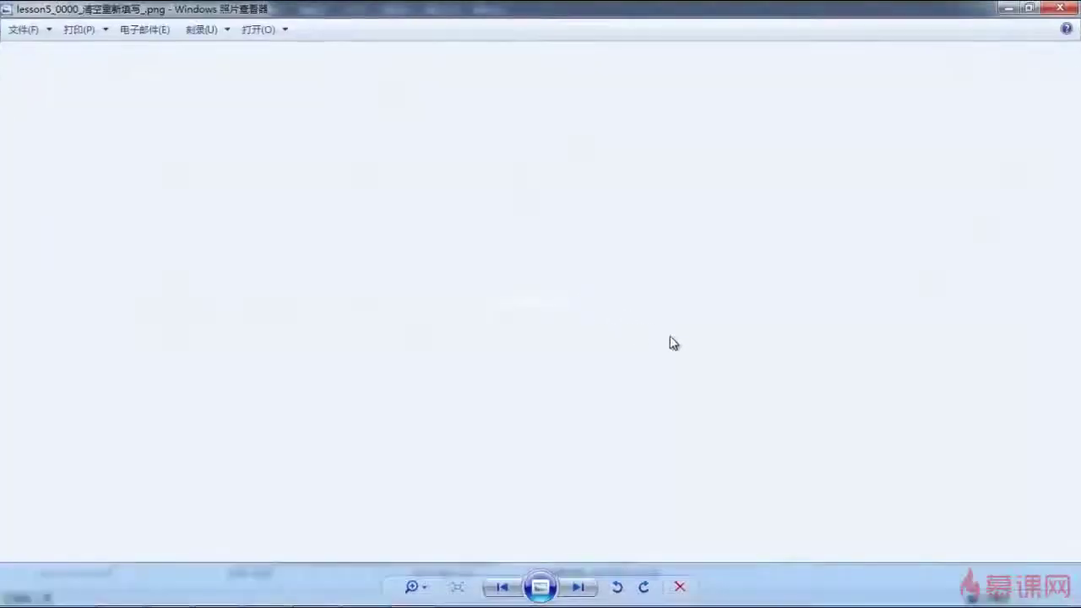
key("Right")
key("Right")
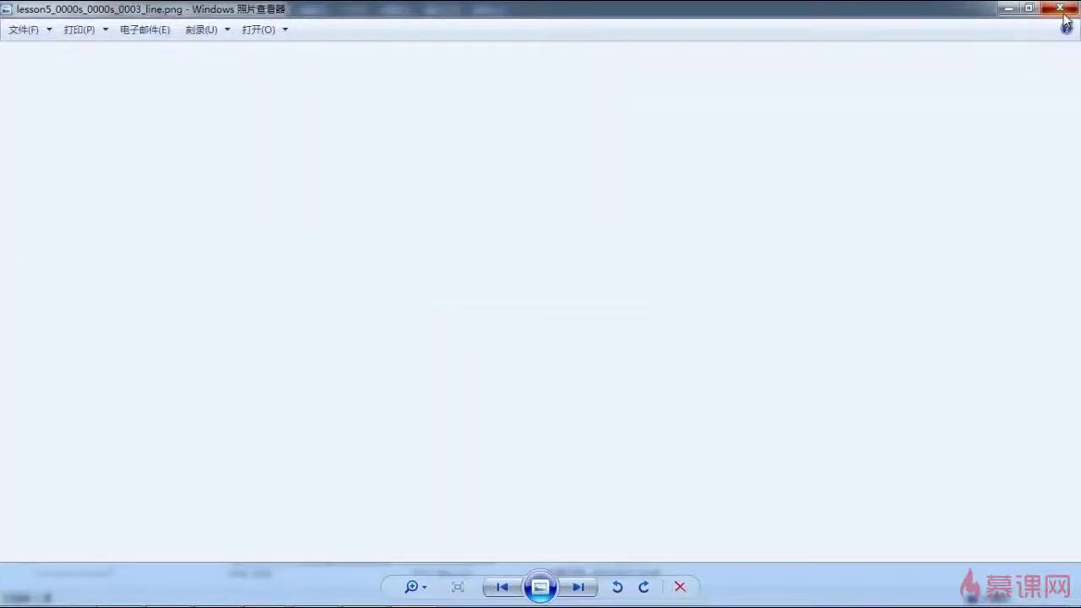
left_click(1061, 8)
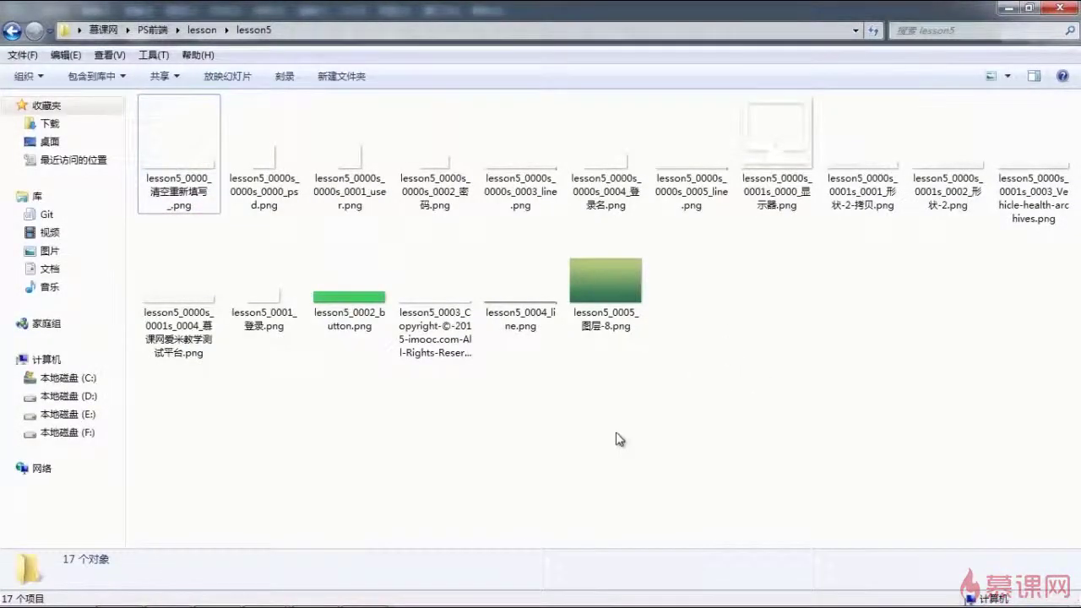
left_click(253, 309)
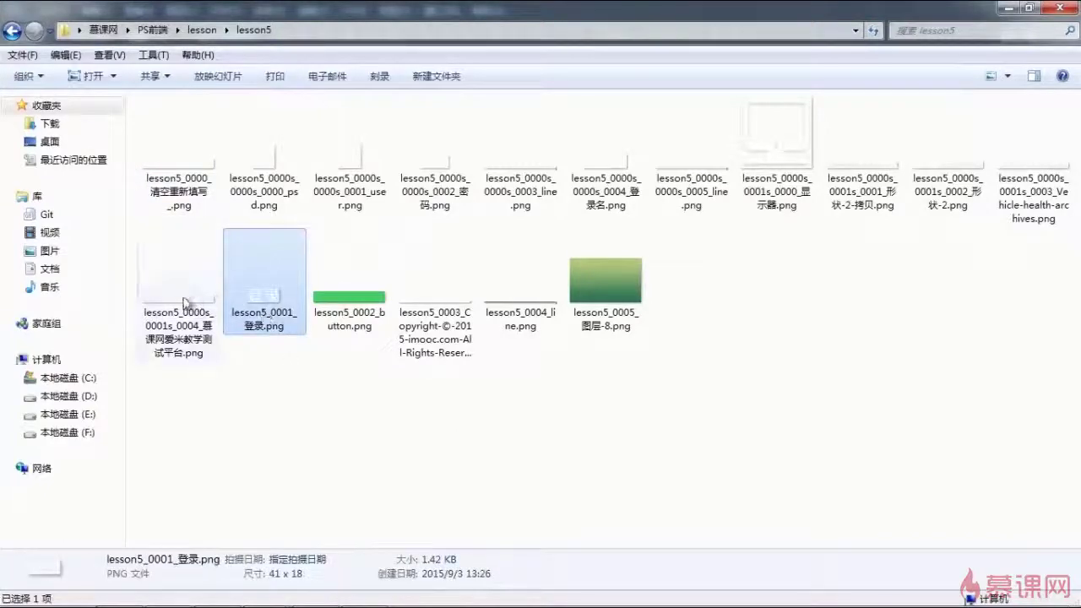
left_click(179, 296)
double_click(764, 169)
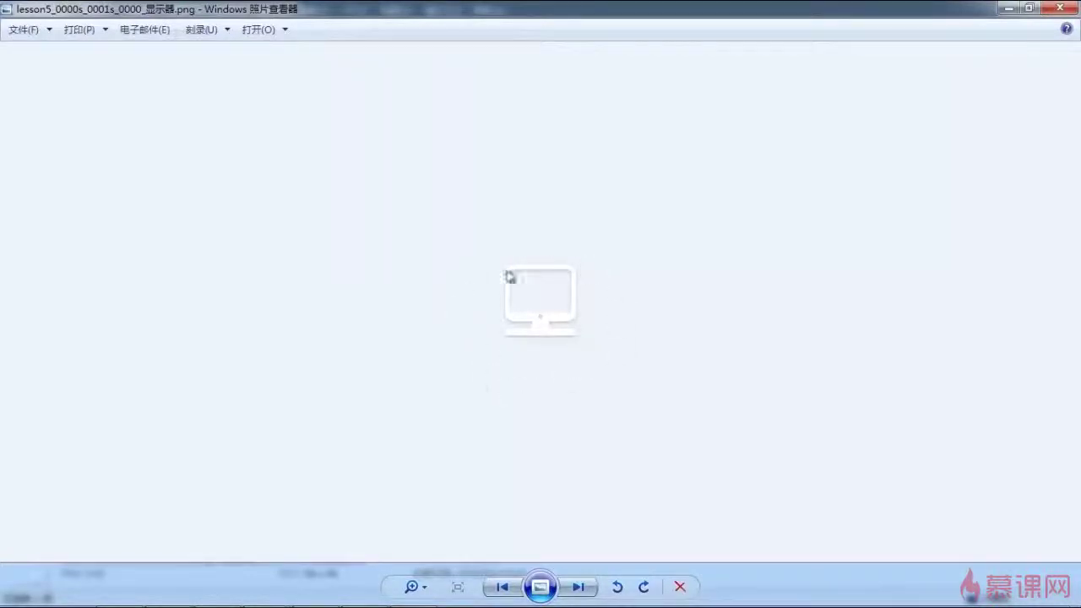
left_click(1060, 8)
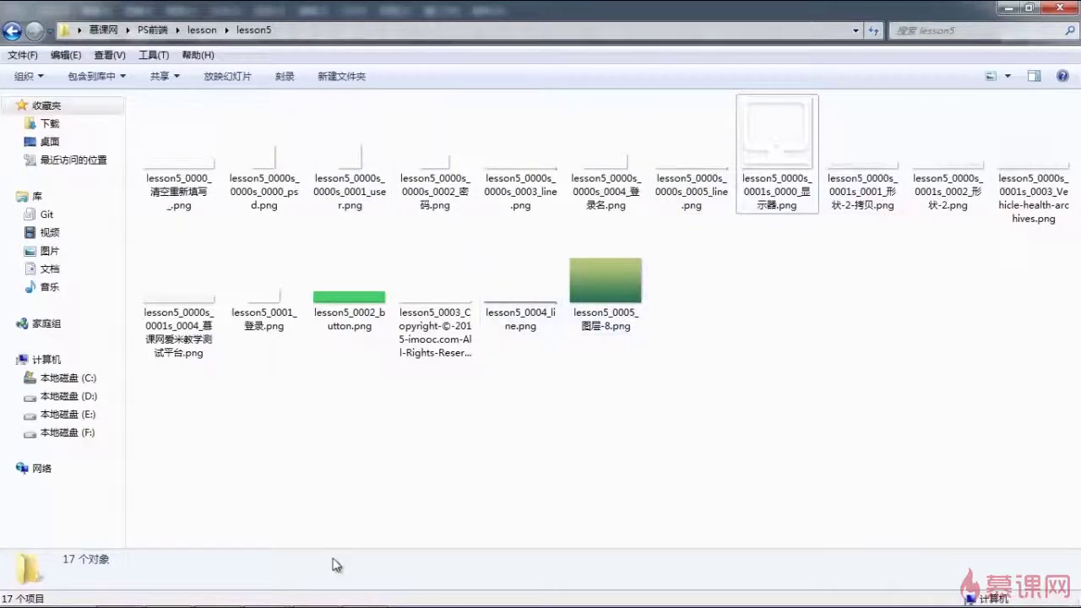
left_click(216, 600)
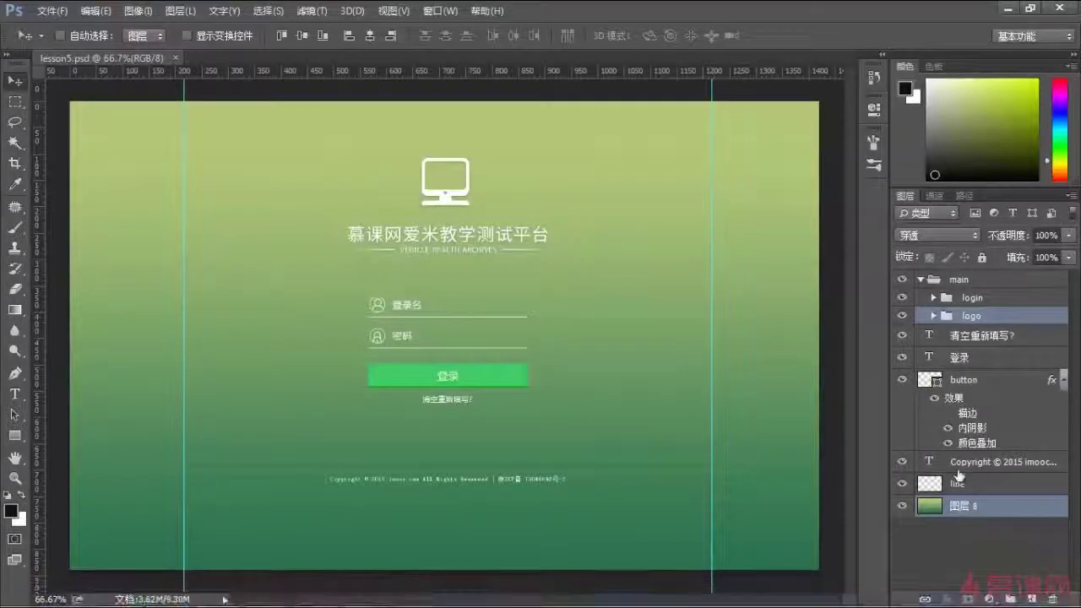
left_click(959, 544)
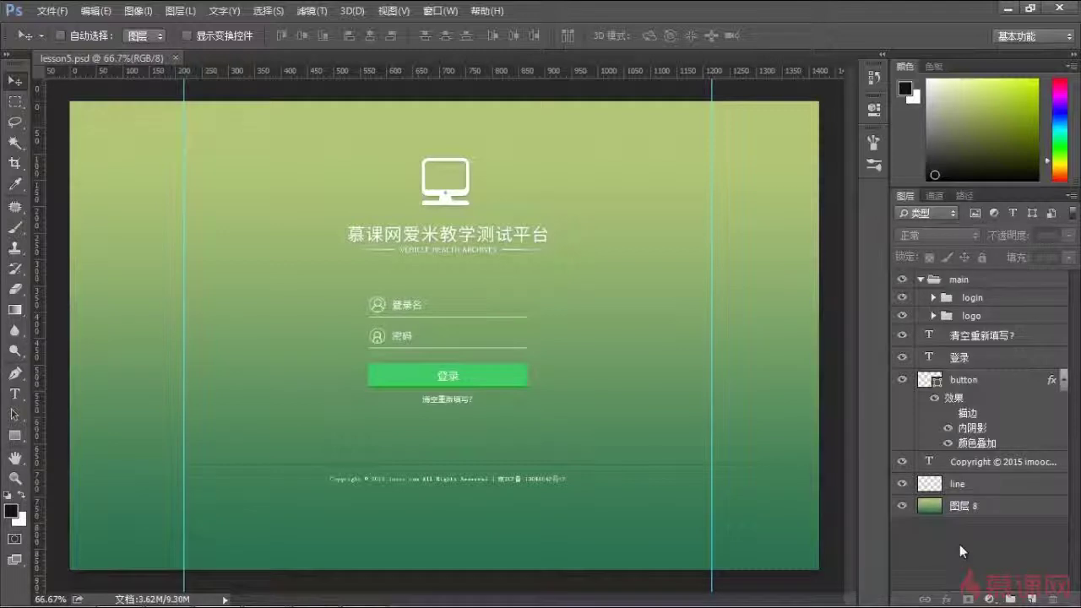
left_click(933, 298)
left_click(933, 298)
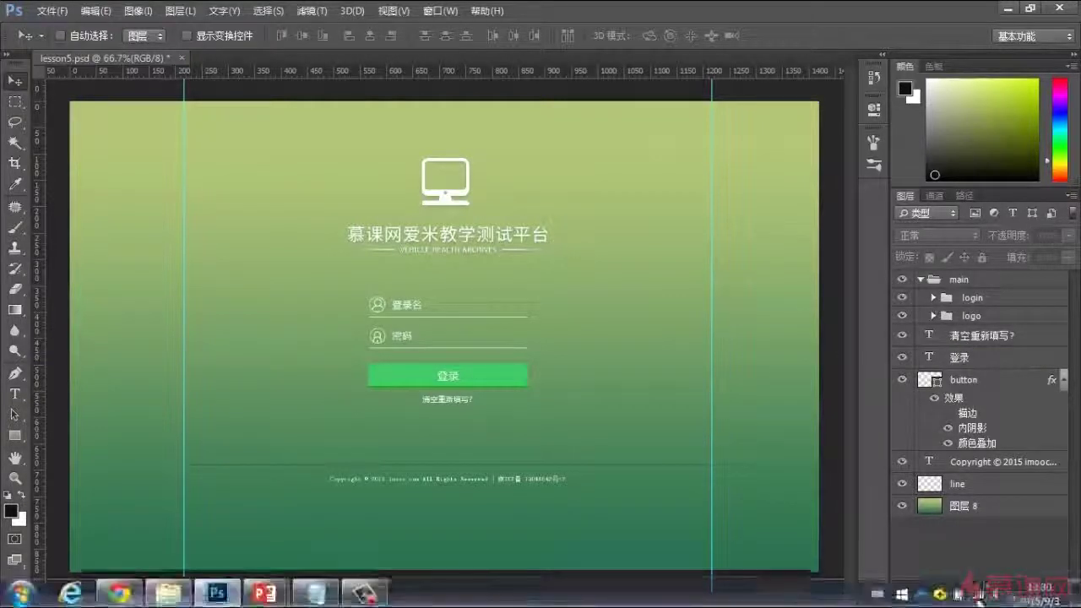
Switch to Explorer and click through a few of the 17 exported PNGs.
left_click(179, 598)
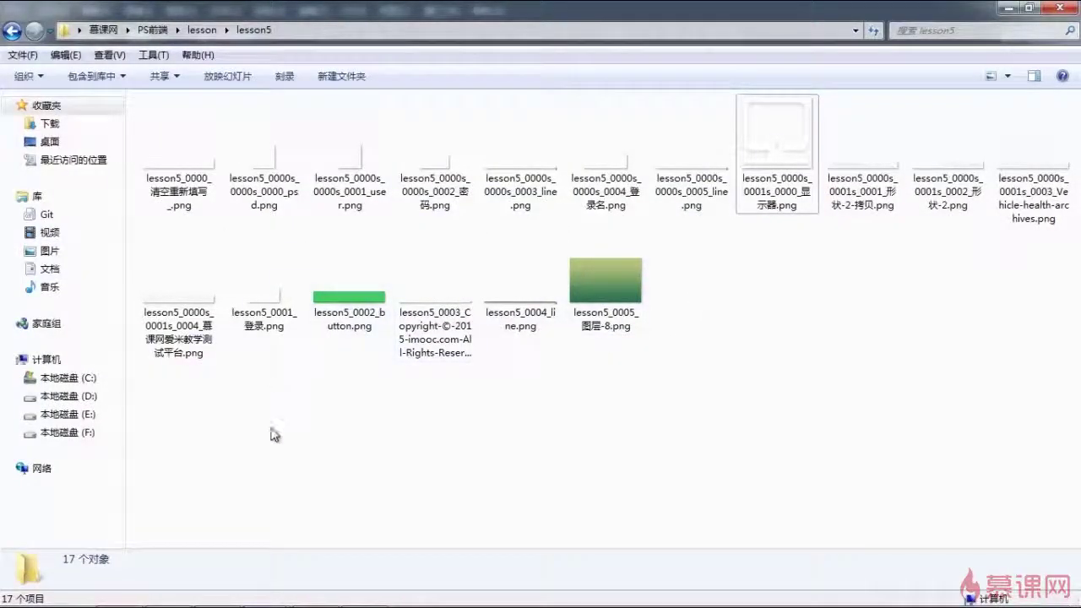
left_click(258, 295)
left_click(165, 325)
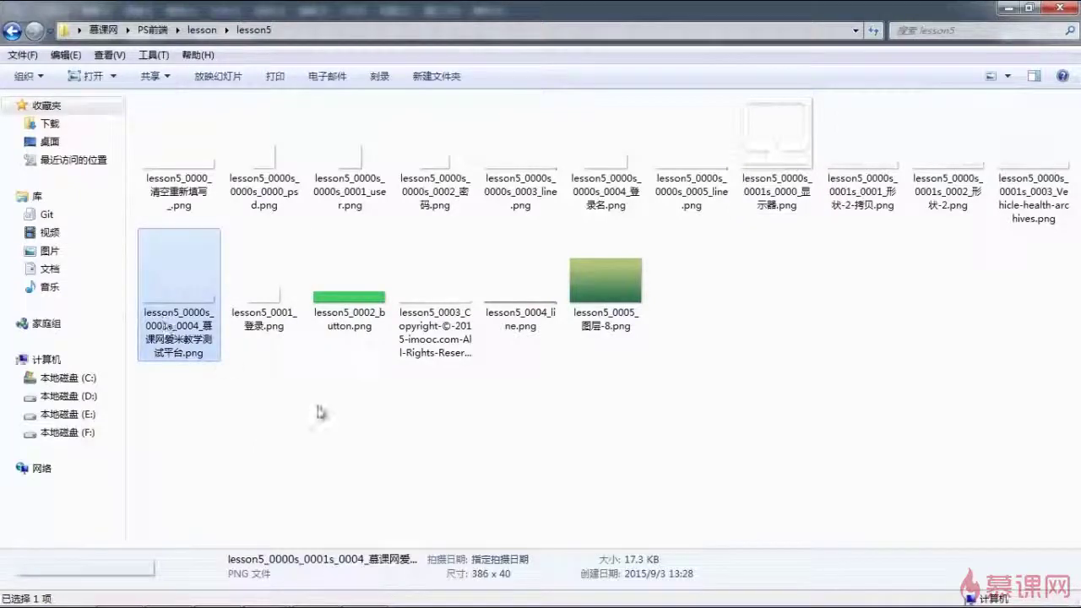
left_click(324, 414)
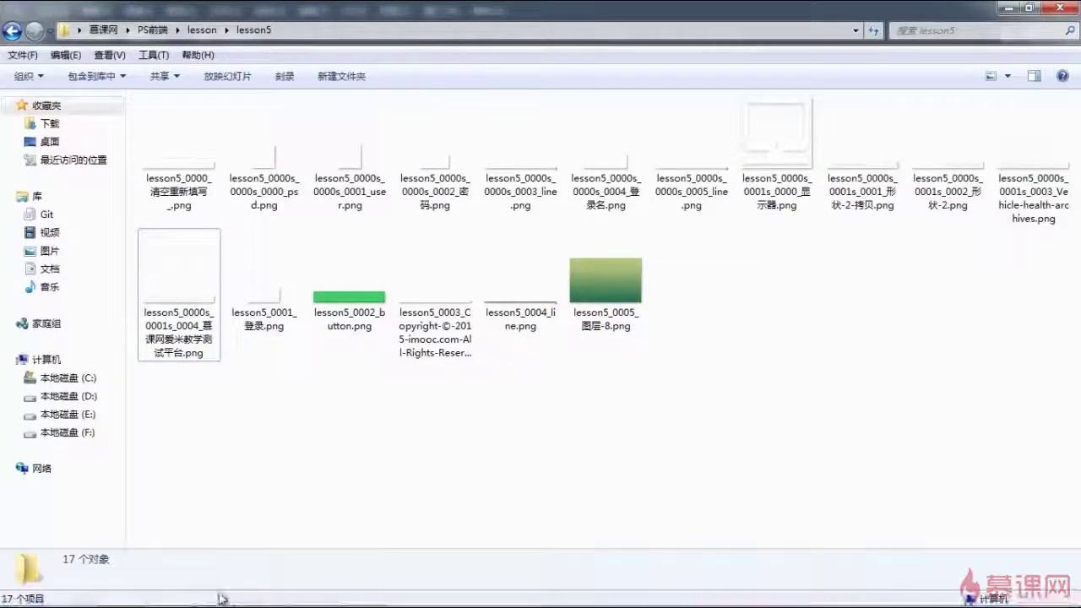